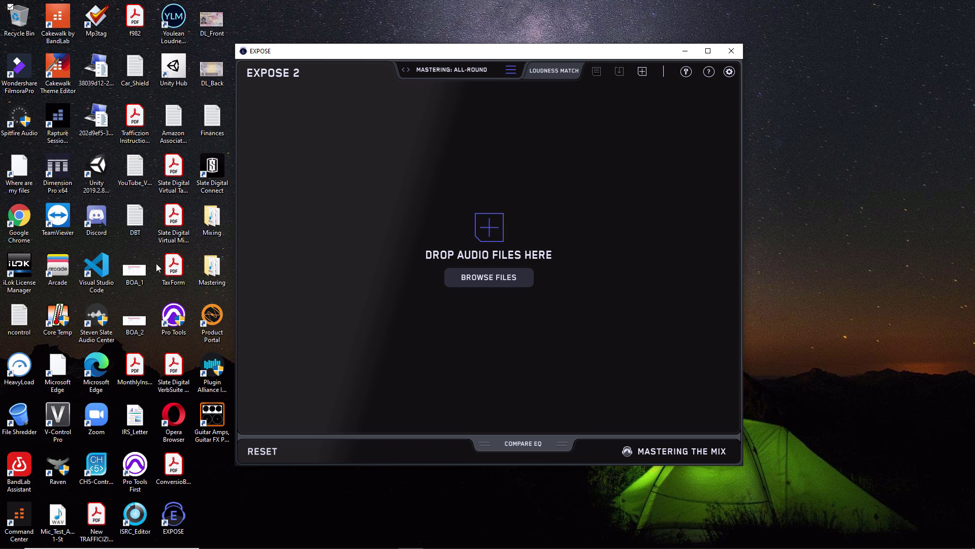
Load the Mastering folder's songs, ANYONE and SAVE_YOUR_TEARS, into EXPOSE 2 for analysis.
drag(205, 255, 486, 236)
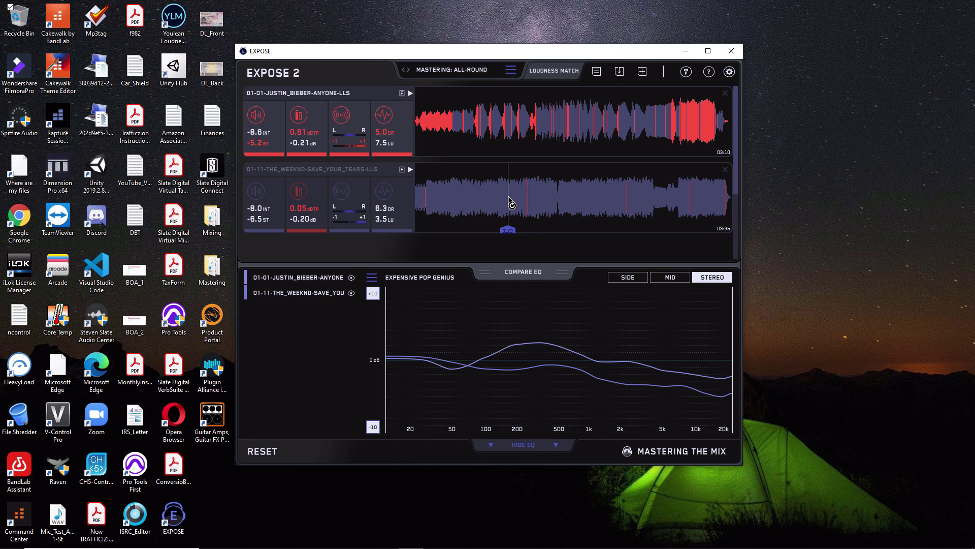
Browse the mastering presets list, keep All-Round as the preset, and close the list.
click(465, 69)
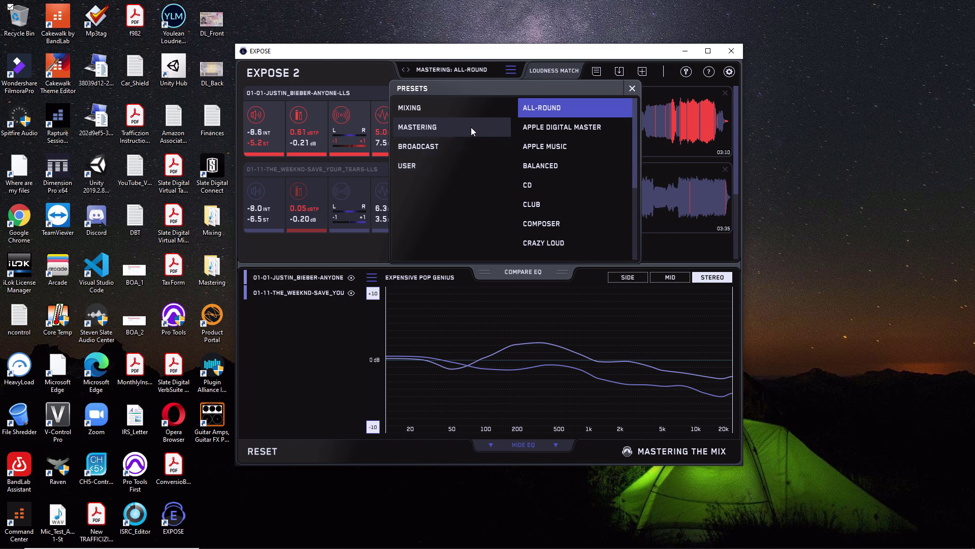
scroll(579, 147, down, 3)
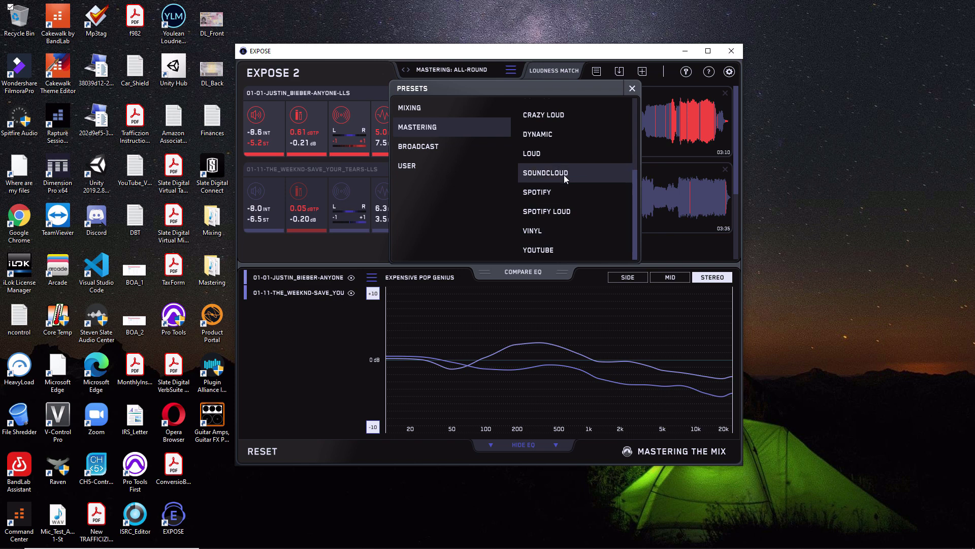
scroll(584, 184, up, 3)
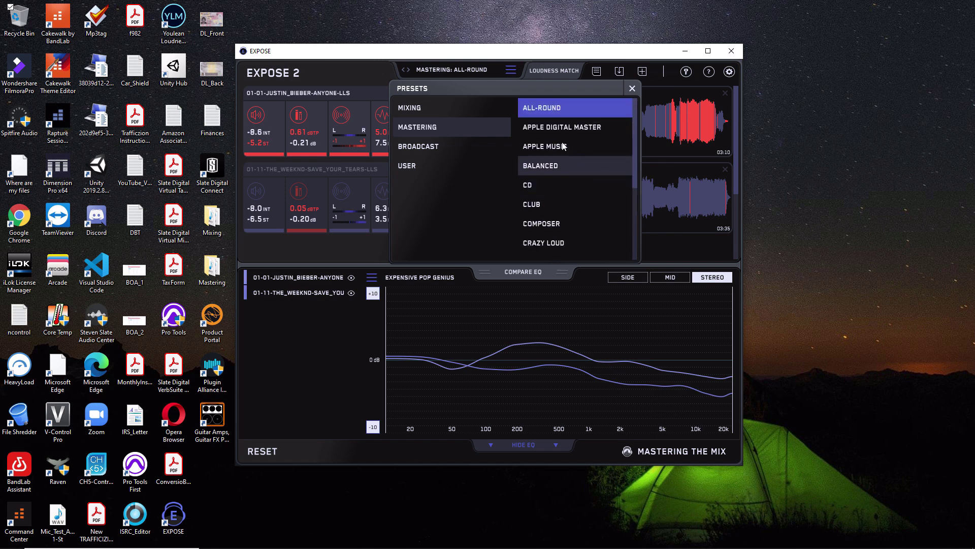
click(547, 108)
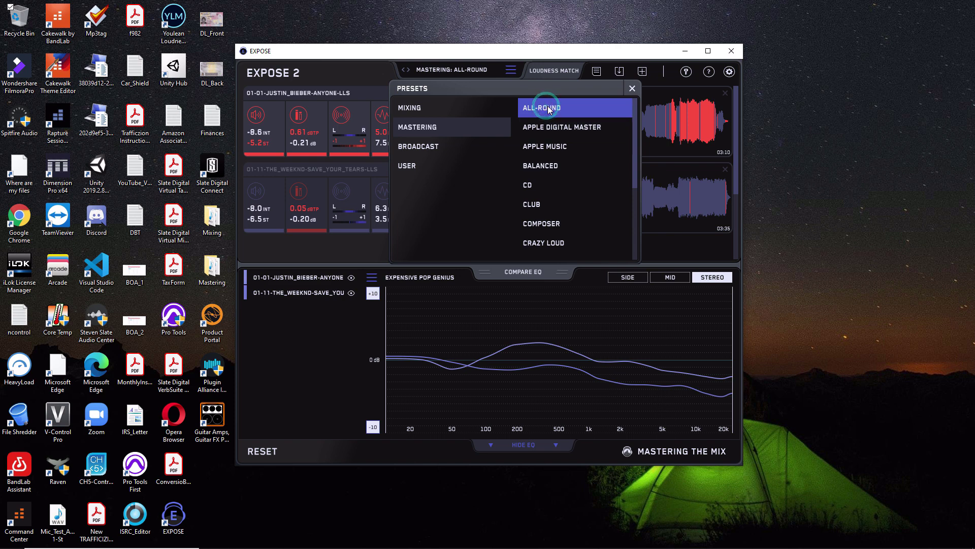
click(631, 90)
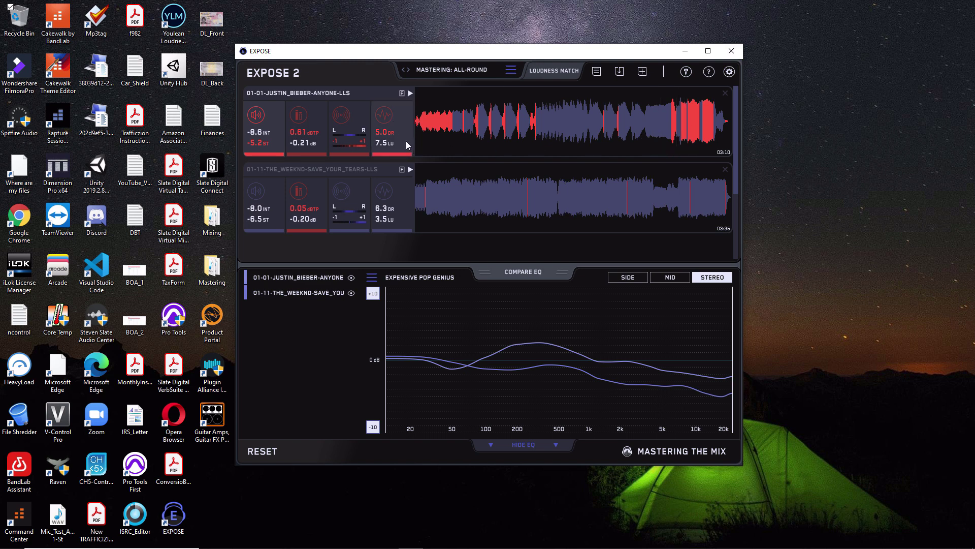
Mark ANYONE's true-peak overs as red lines on its waveform using the dBTP meter.
click(305, 127)
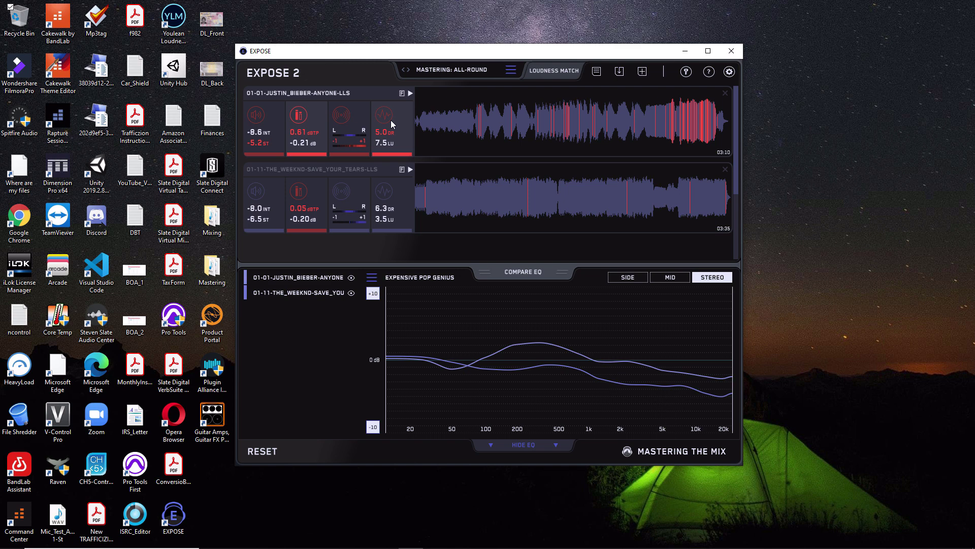
Read through ANYONE's loudness, peak, stereo and dynamics feedback report, then close it.
click(401, 93)
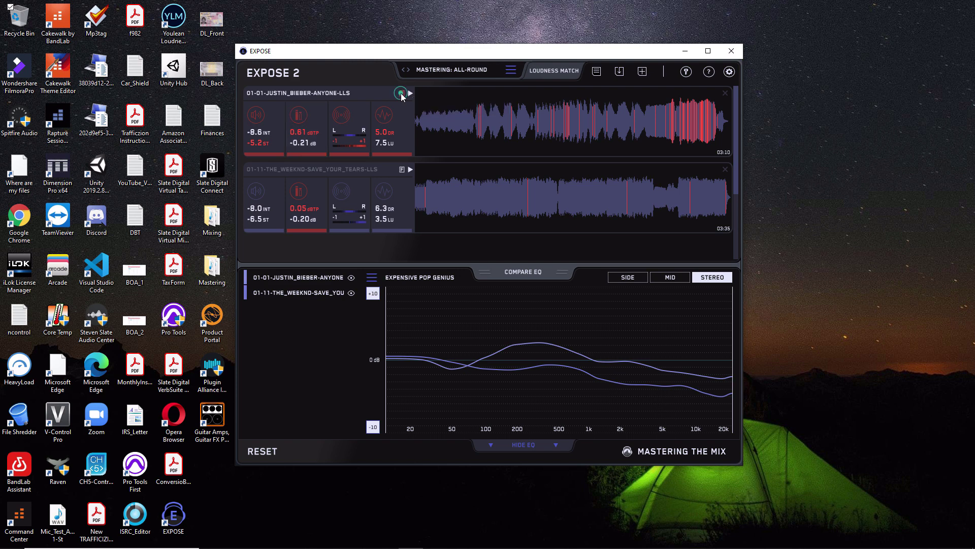
scroll(445, 201, down, 1)
scroll(443, 197, down, 1)
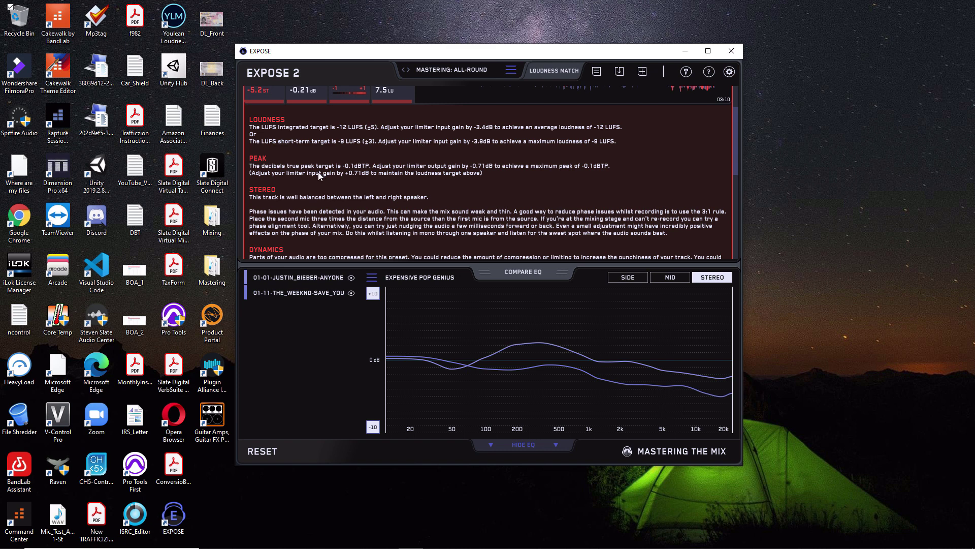
scroll(294, 208, down, 3)
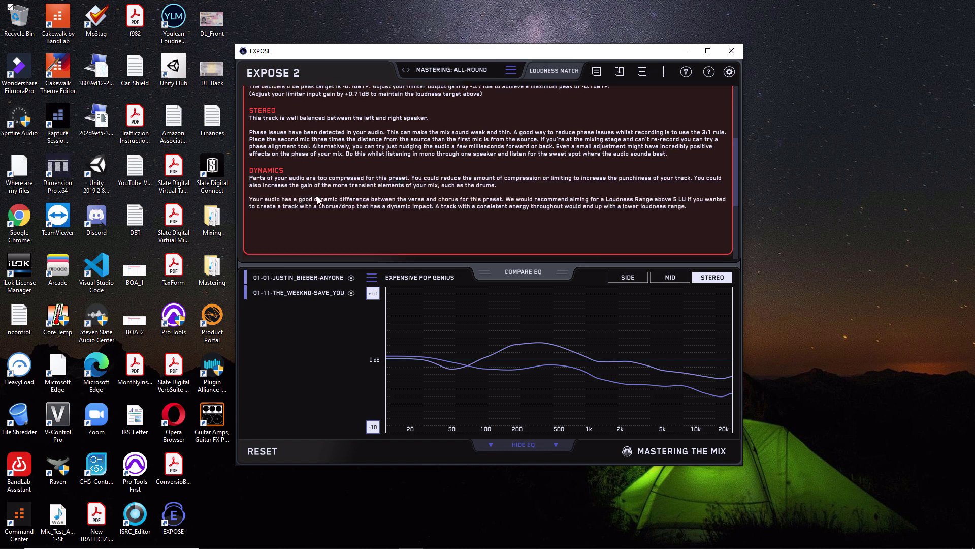
scroll(319, 200, up, 3)
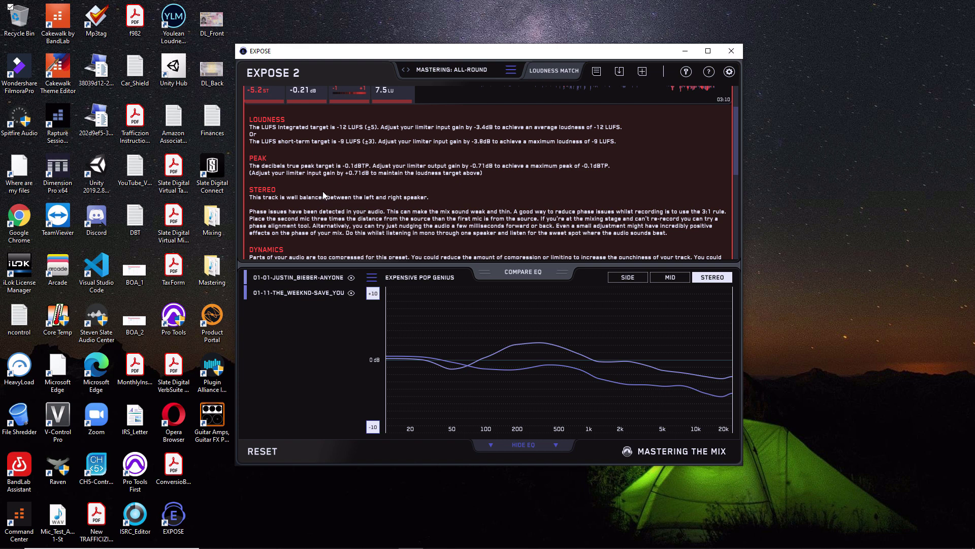
scroll(323, 196, up, 2)
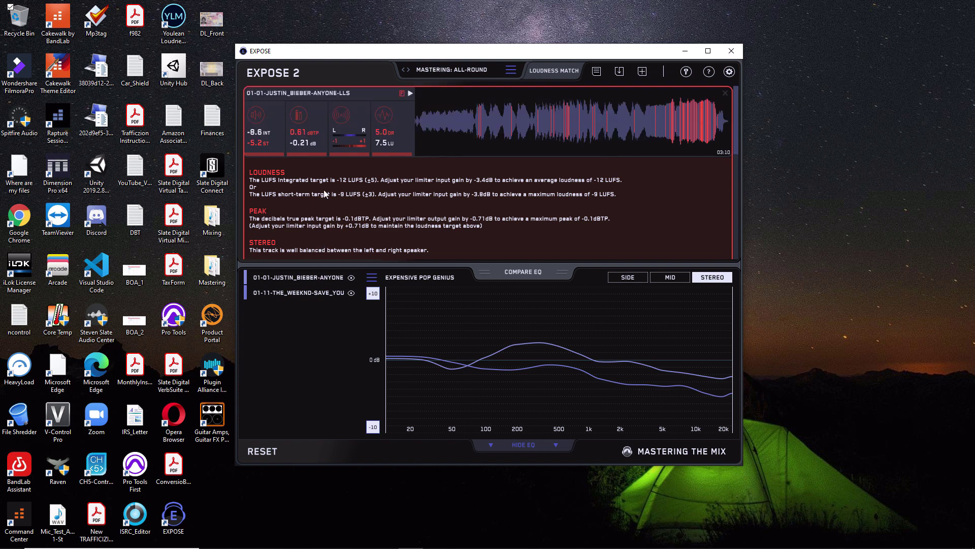
click(401, 93)
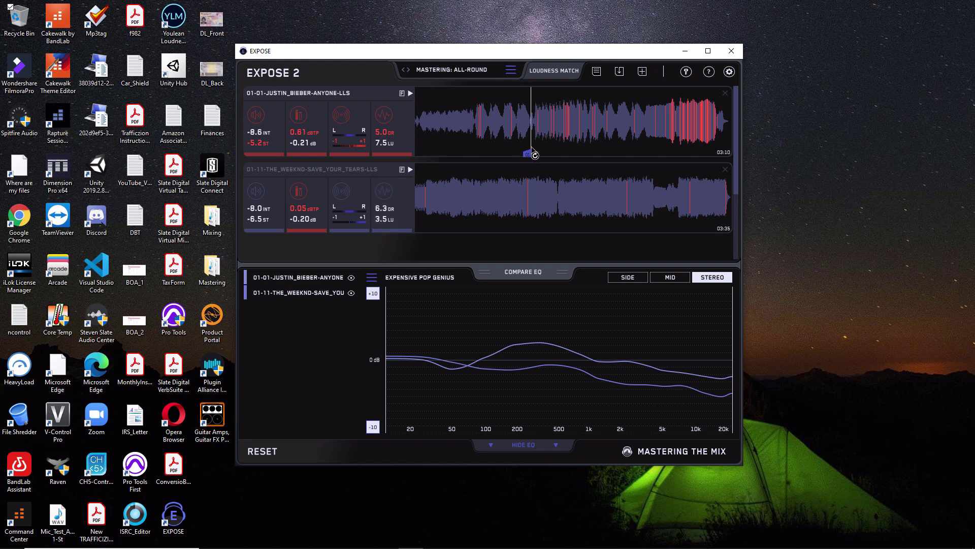
Play ANYONE and briefly check the Loudness Match options.
click(410, 93)
click(542, 72)
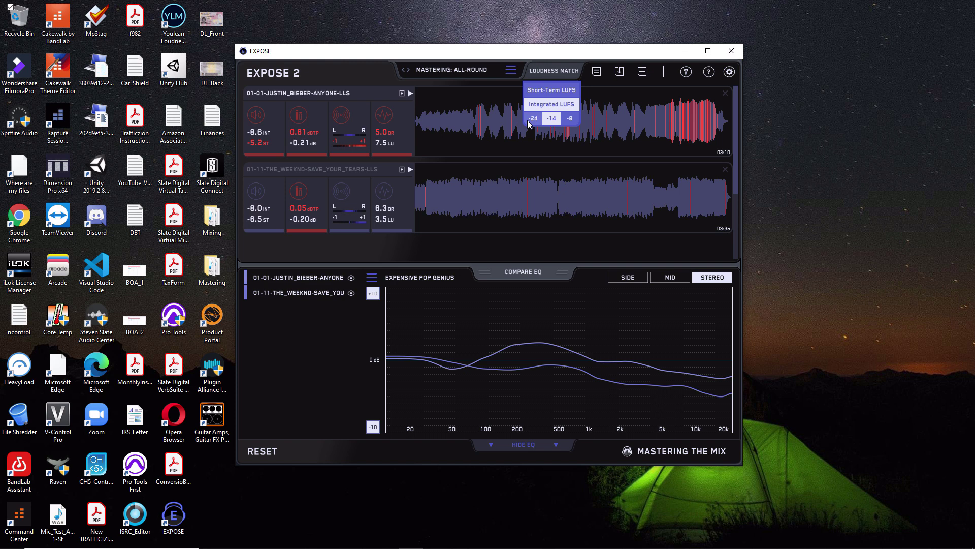
click(410, 51)
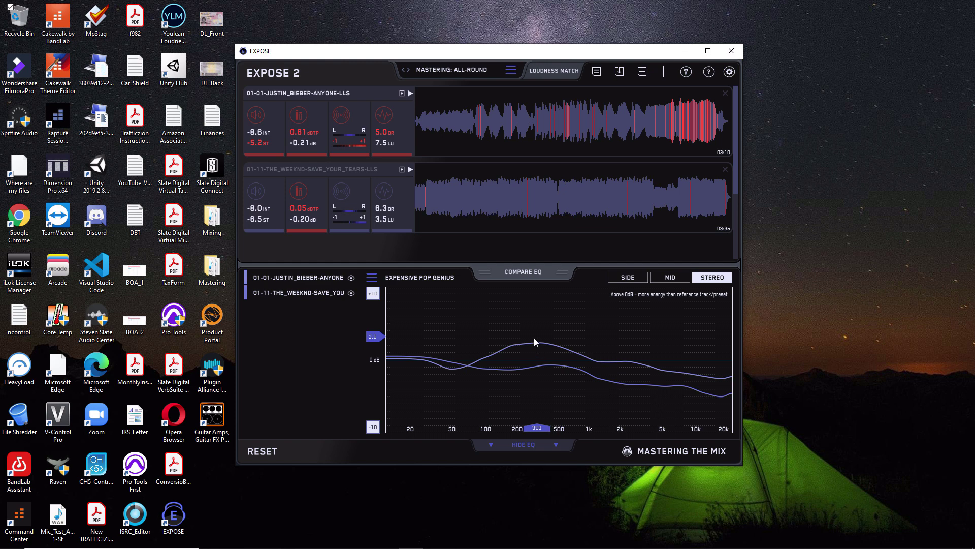
Set Star Engineers' Expensive Pop Genius as the EQ comparison reference.
click(414, 280)
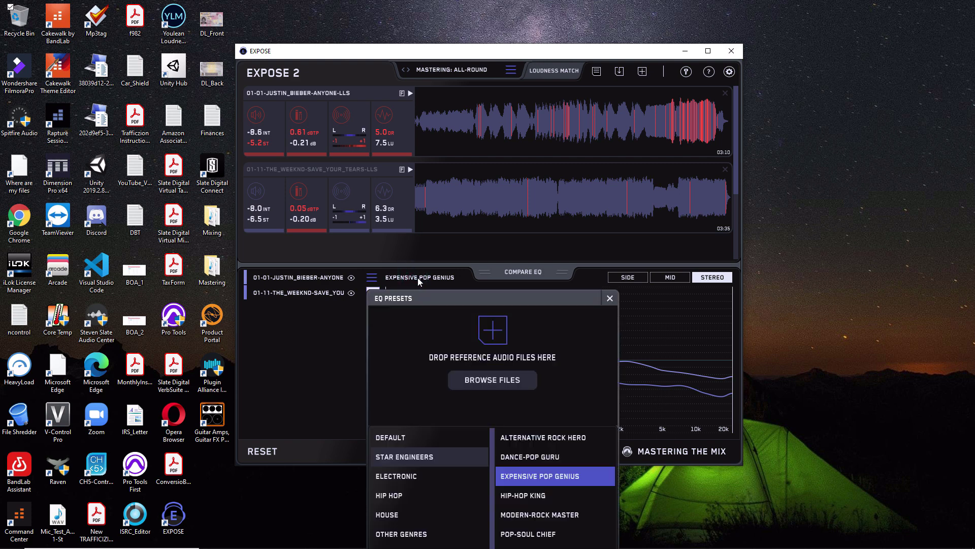
drag(497, 300, 476, 148)
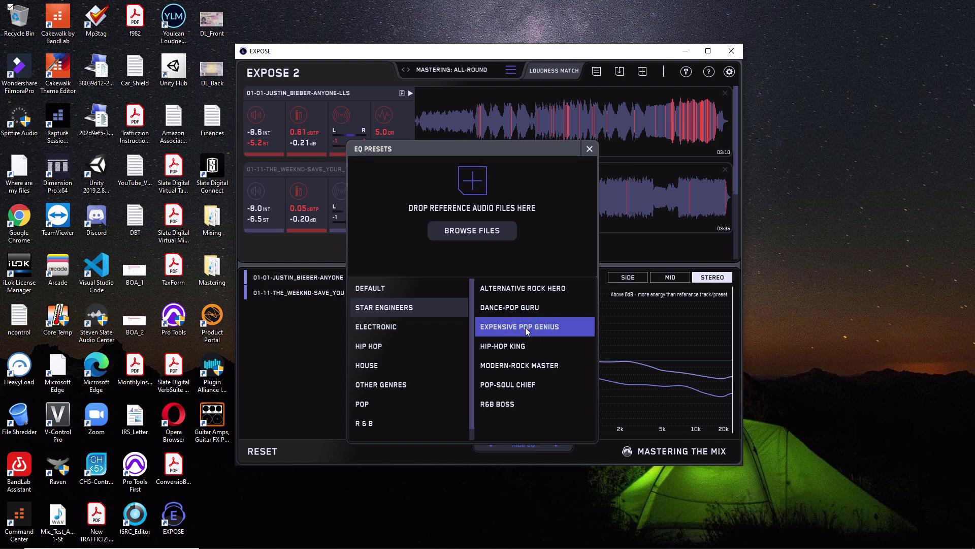
click(588, 148)
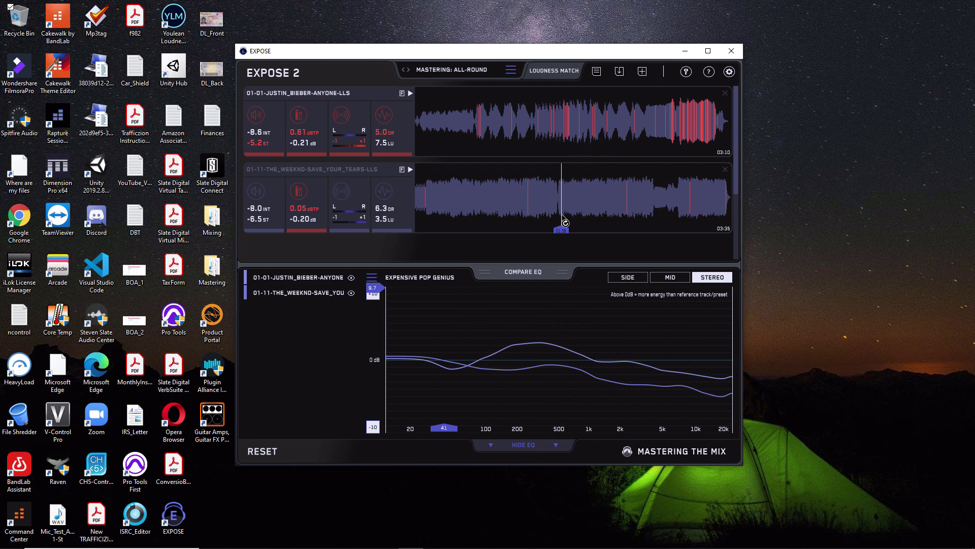
Show only the Justin Bieber ANYONE curve against Expensive Pop Genius.
click(291, 278)
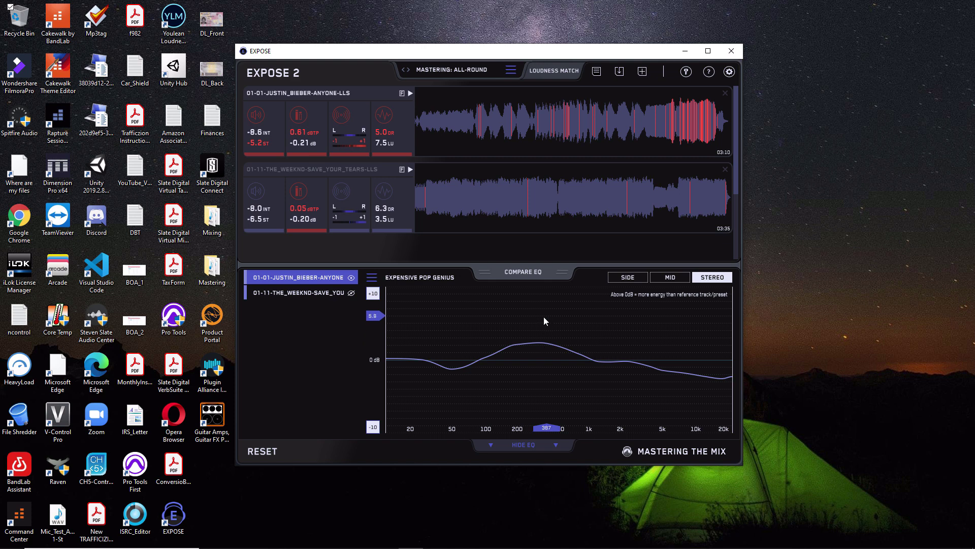
Switch the comparison to show only The Weeknd's SAVE_YOUR_TEARS curve.
click(301, 293)
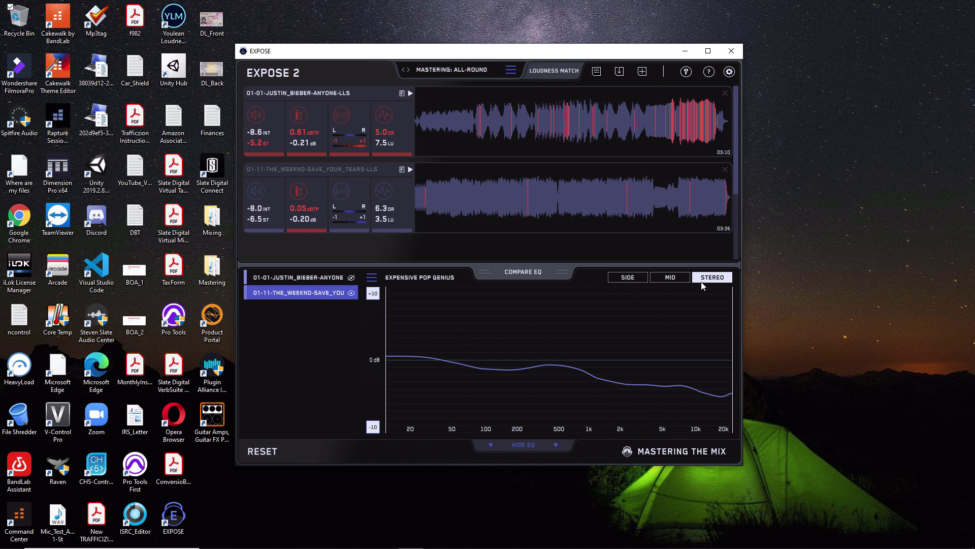
Switch the EQ comparison to the side channel for SAVE_YOUR_TEARS versus Expensive Pop Genius.
click(668, 278)
click(620, 280)
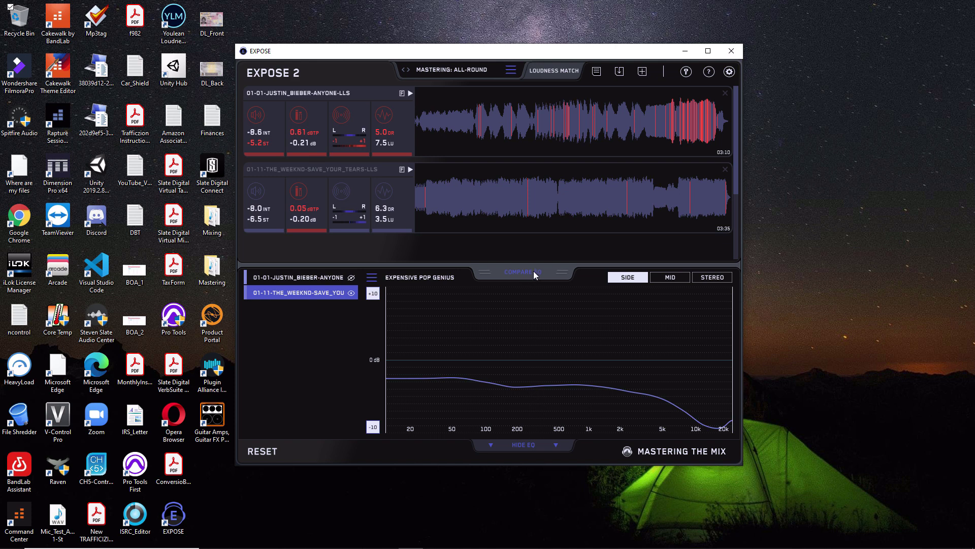
click(715, 278)
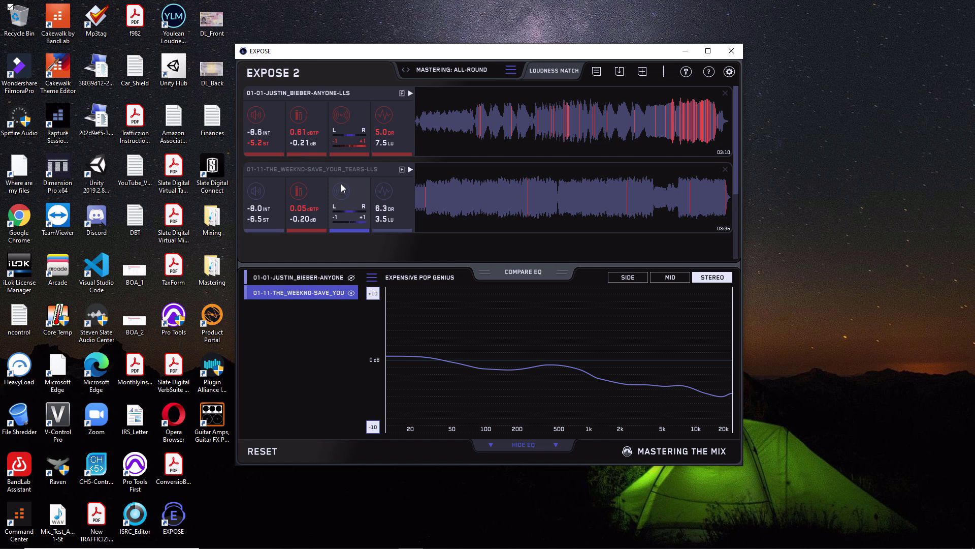
Export the readings to the Desktop as expose-readings_ALL-ROUND_23-53-44 and select the file.
click(597, 74)
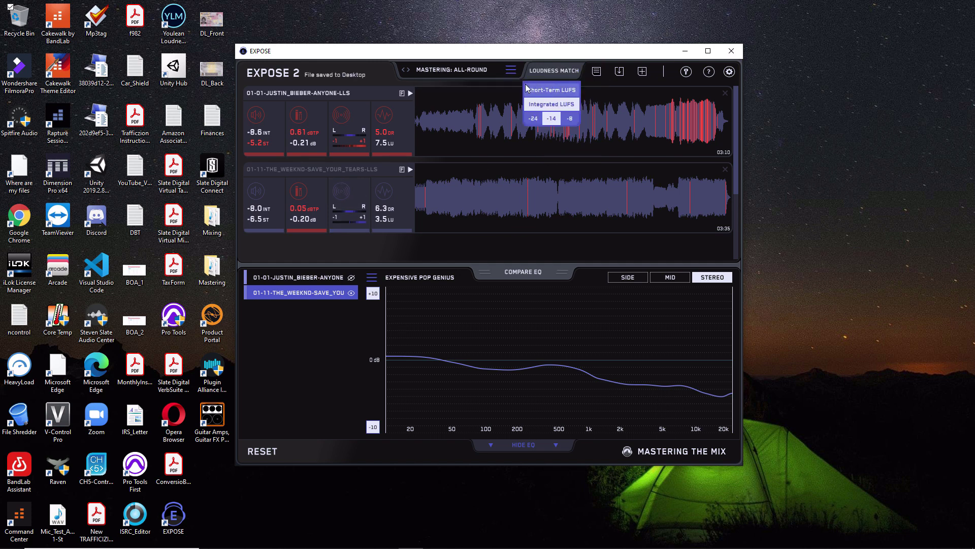
click(596, 75)
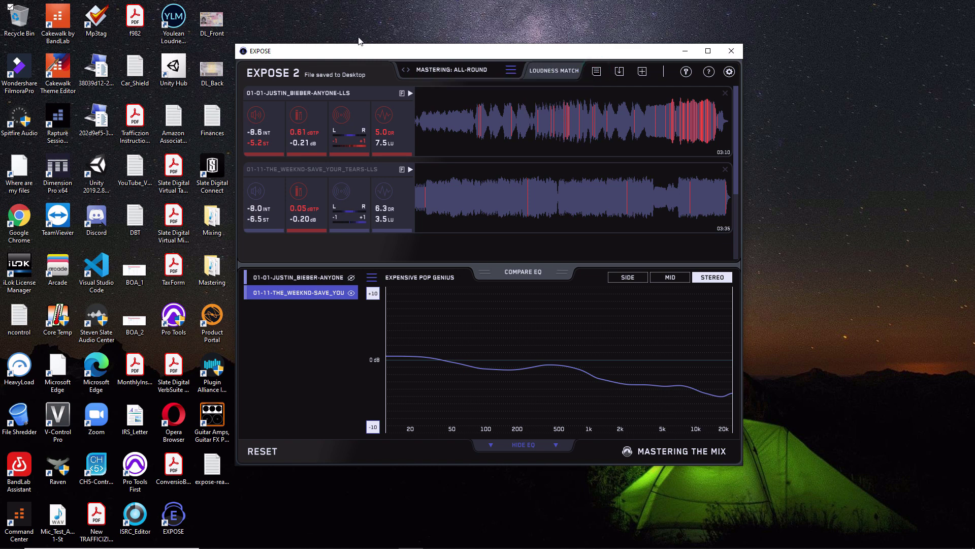
click(213, 463)
click(405, 288)
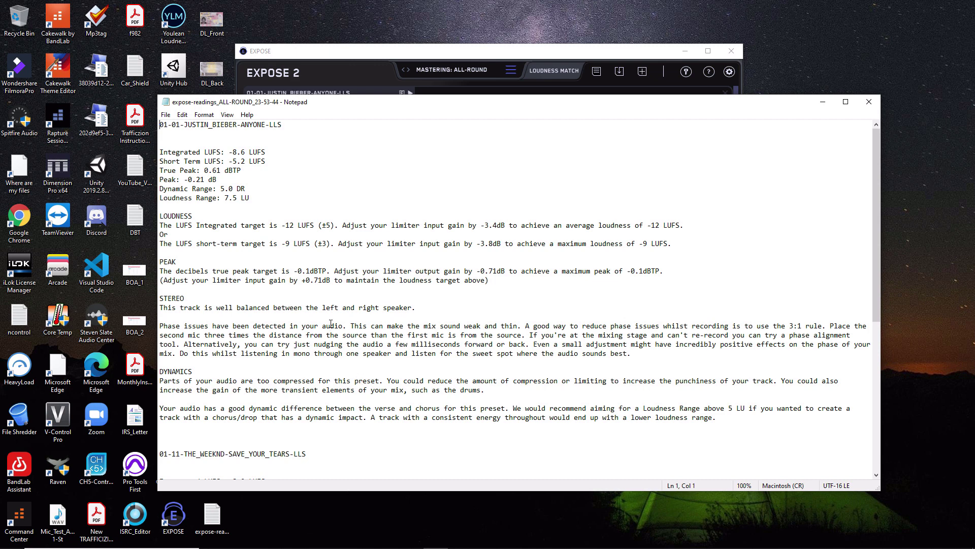
drag(250, 198, 159, 118)
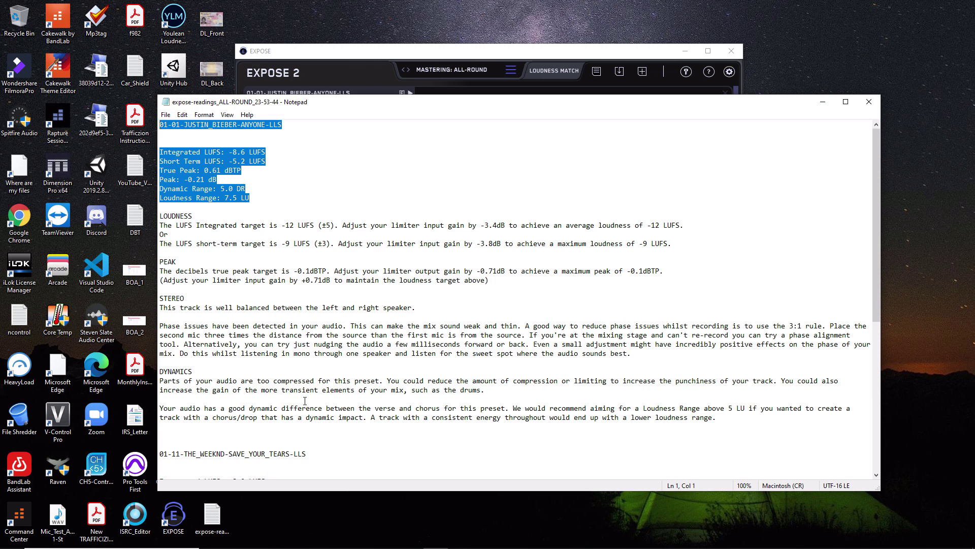
click(869, 101)
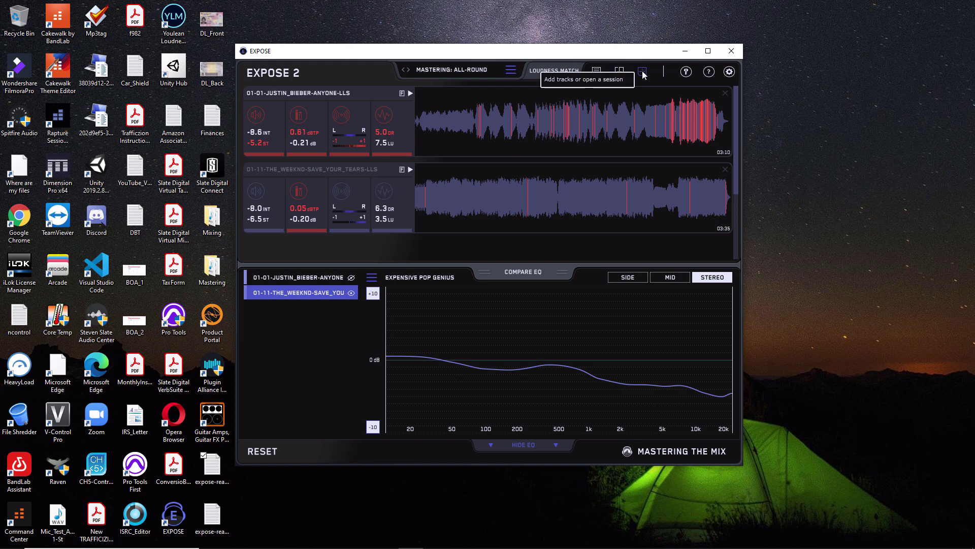
click(709, 72)
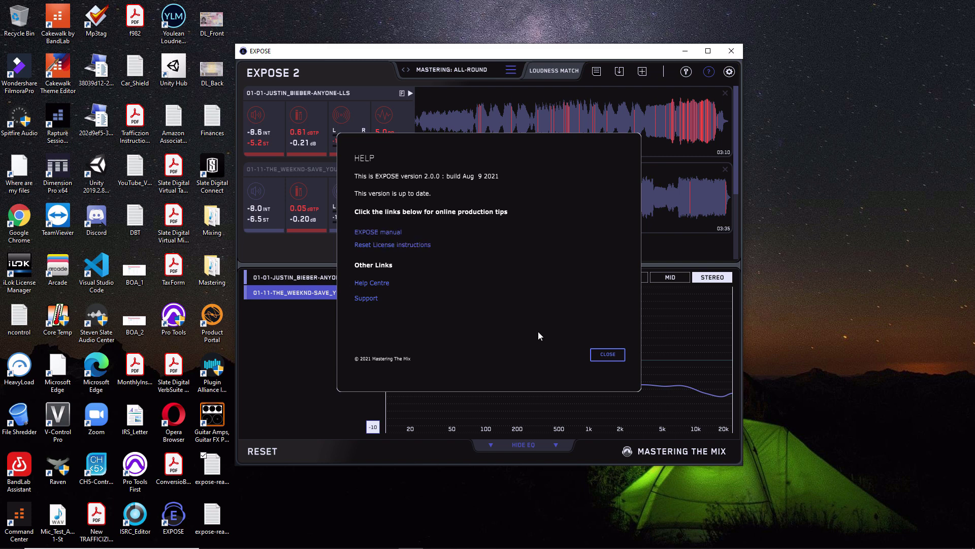
click(611, 357)
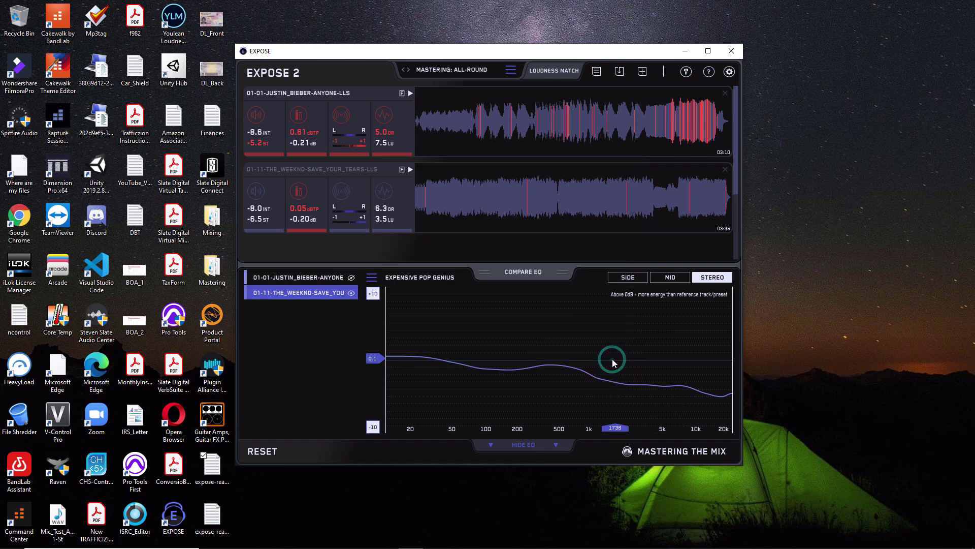
click(730, 72)
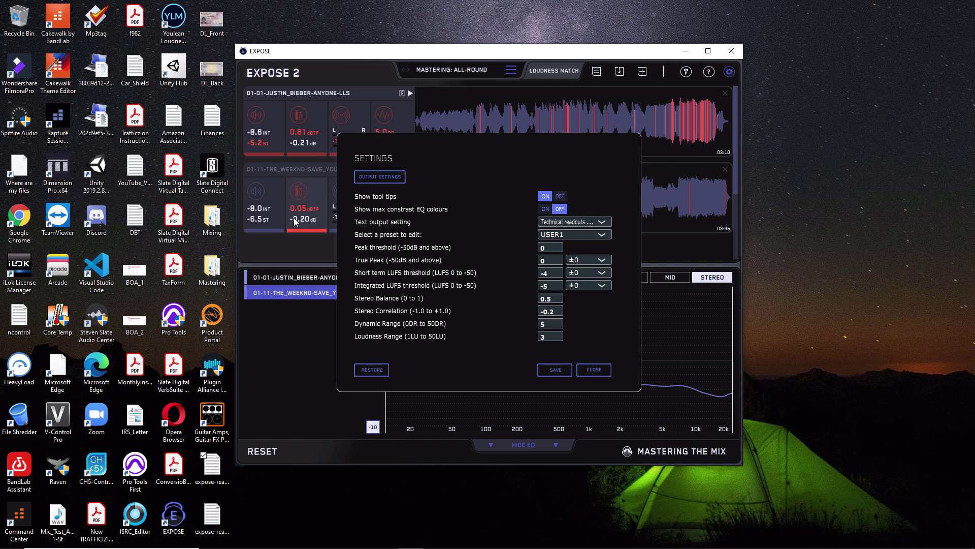
click(594, 371)
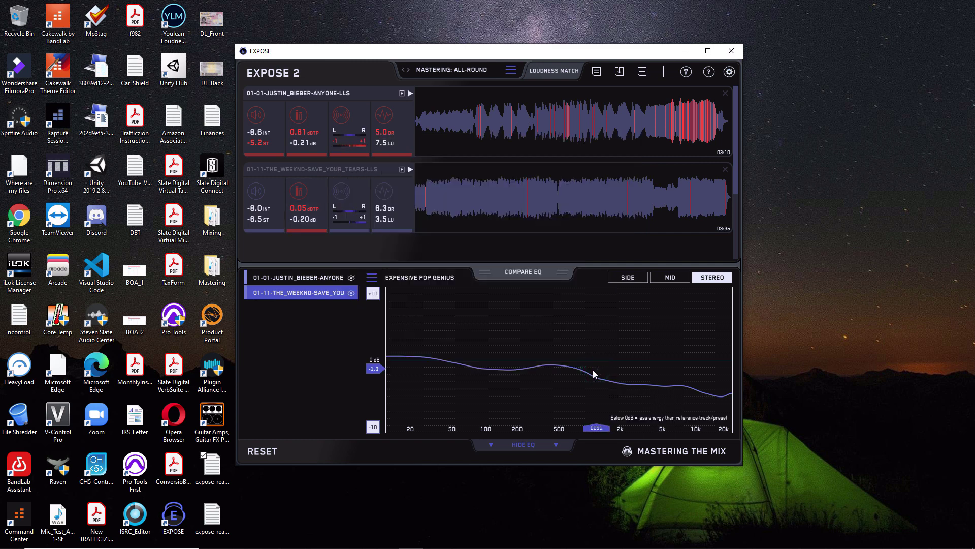